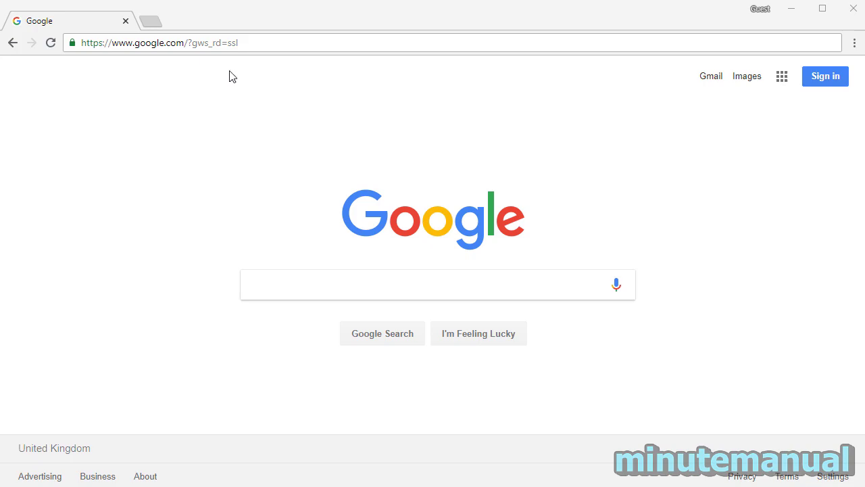
left_click(222, 43)
type("https://account.sonyentertainmentnetwork.com")
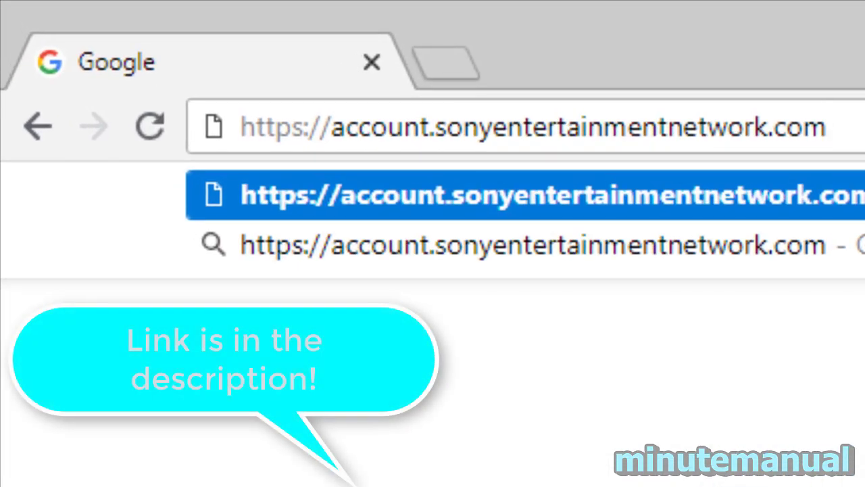
key("Return")
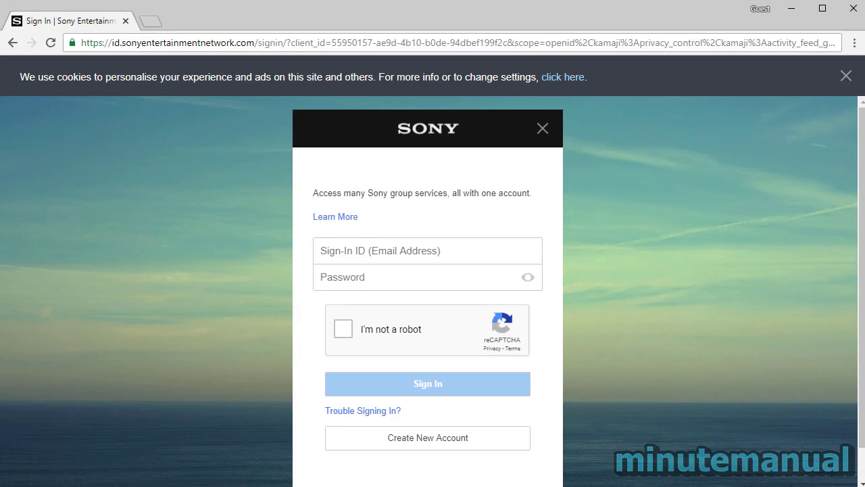
Dismiss the cookie notice and begin entering the sign-in email.
left_click(850, 75)
left_click(472, 248)
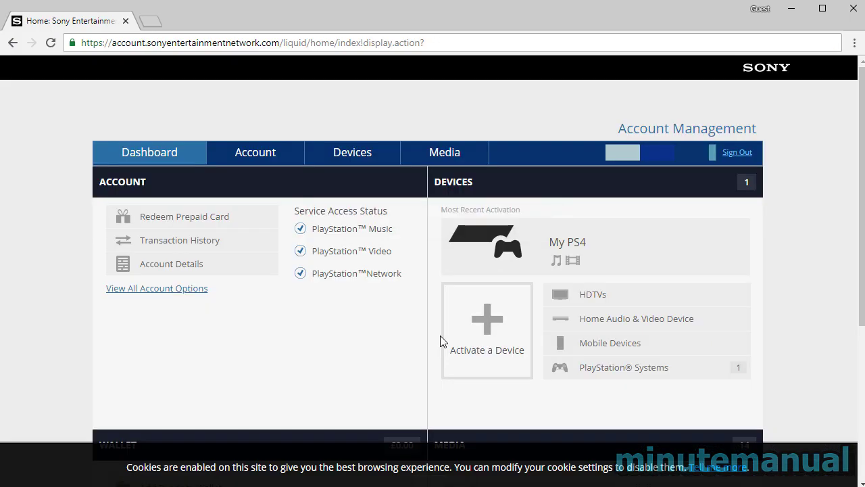
View the All Media purchase list and go into the PlayStation Plus product details.
left_click(448, 162)
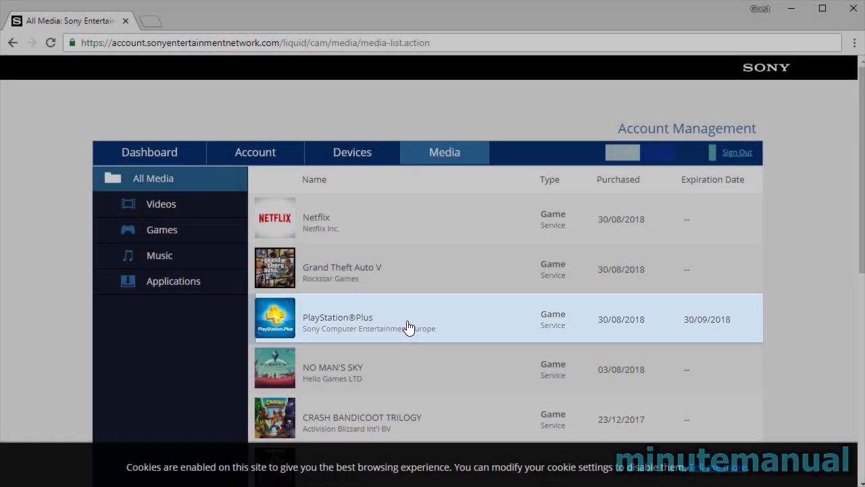
left_click(409, 328)
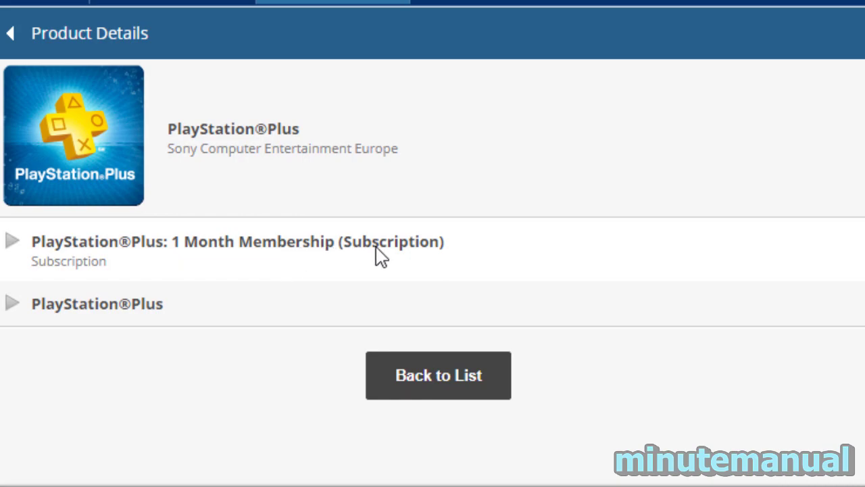
Expand the PlayStation Plus 1 Month Membership row showing £6.99, renewal 30/09/2018, In Use.
left_click(292, 243)
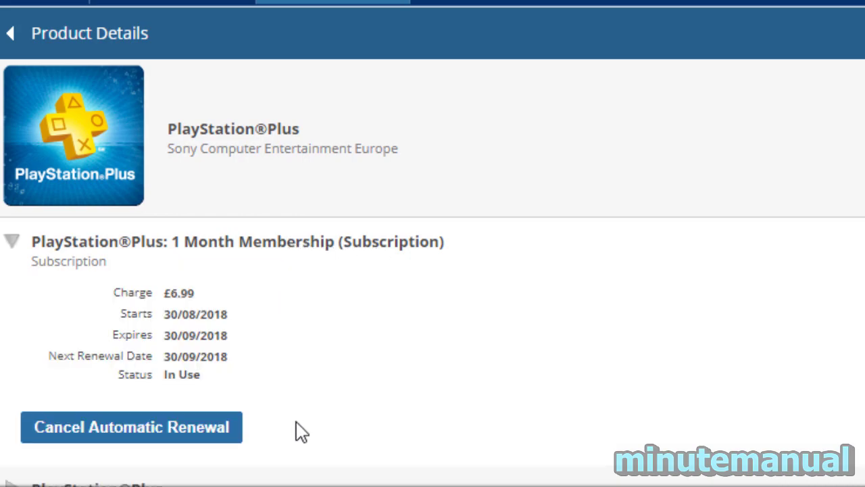
Cancel automatic renewal so the membership reads In Use (No Automatic Renewal) with no renewal date.
left_click(132, 430)
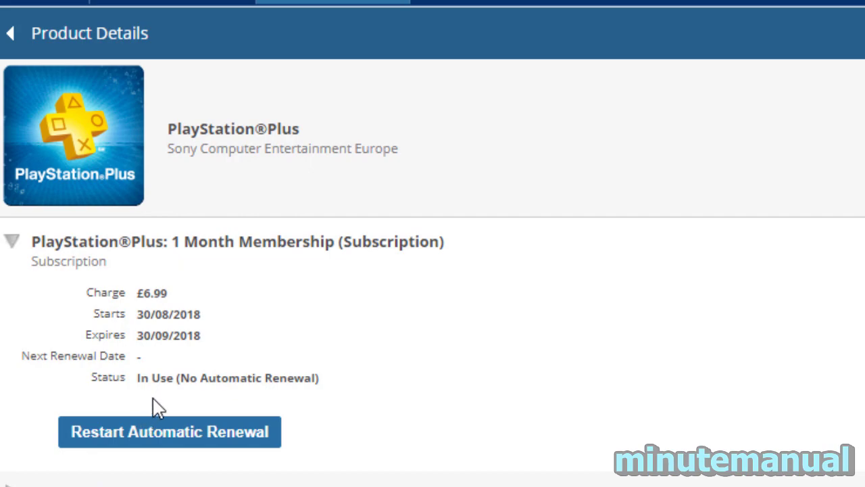
left_click(139, 257)
left_click_drag(179, 377, 315, 378)
left_click(384, 387)
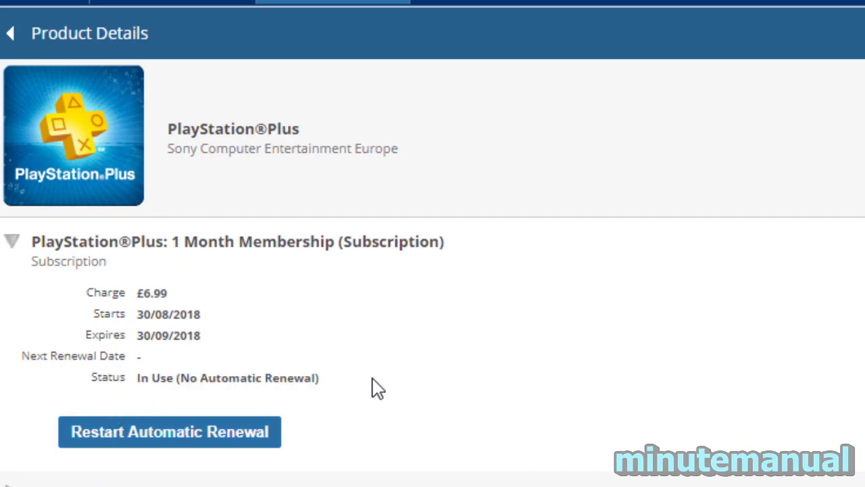